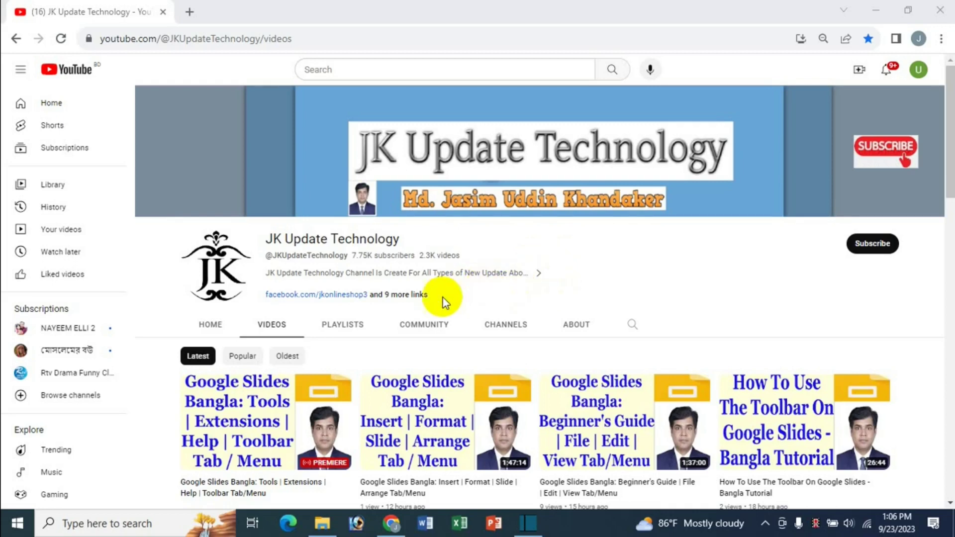
- Go to Google Slides in a new browser tab and open the recent presentation whose title ends in "Presentation Final"
left_click(190, 12)
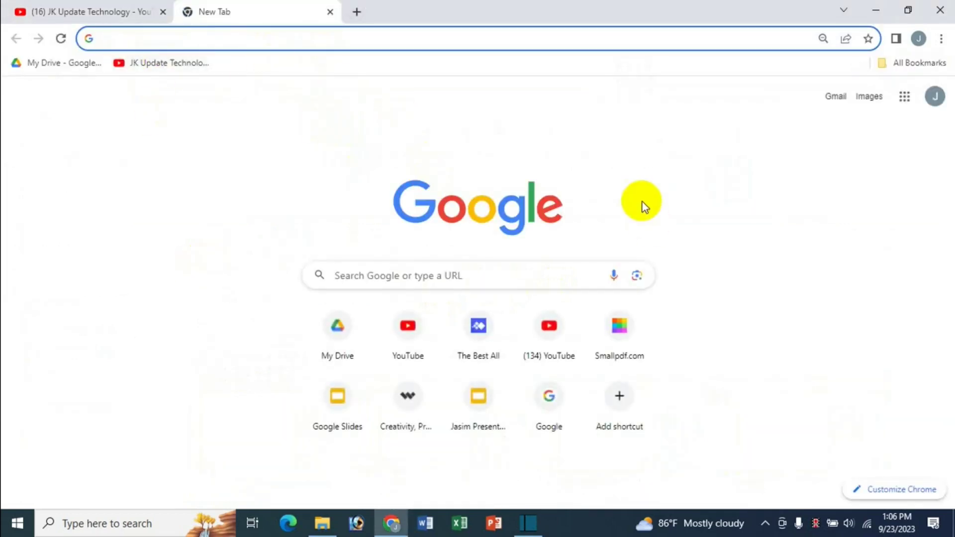
left_click(905, 104)
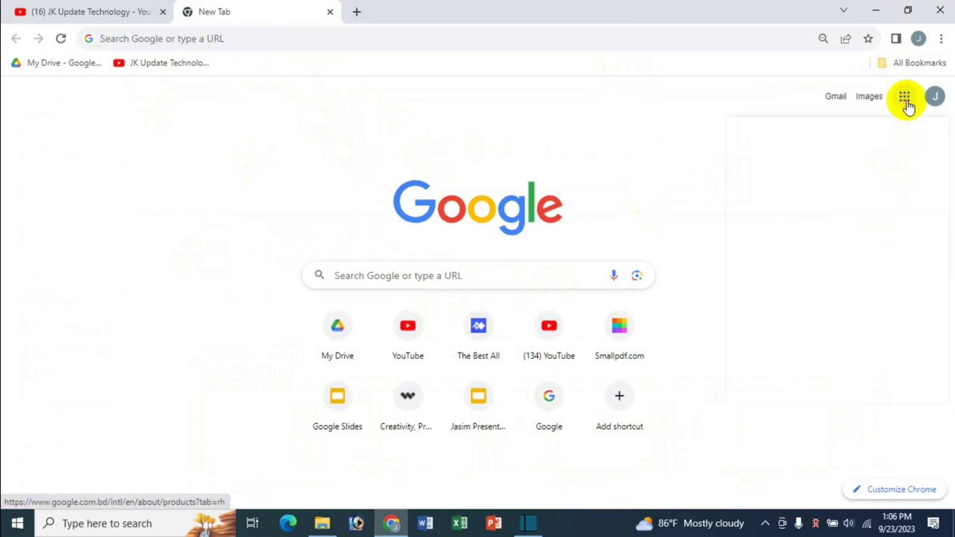
left_click(553, 122)
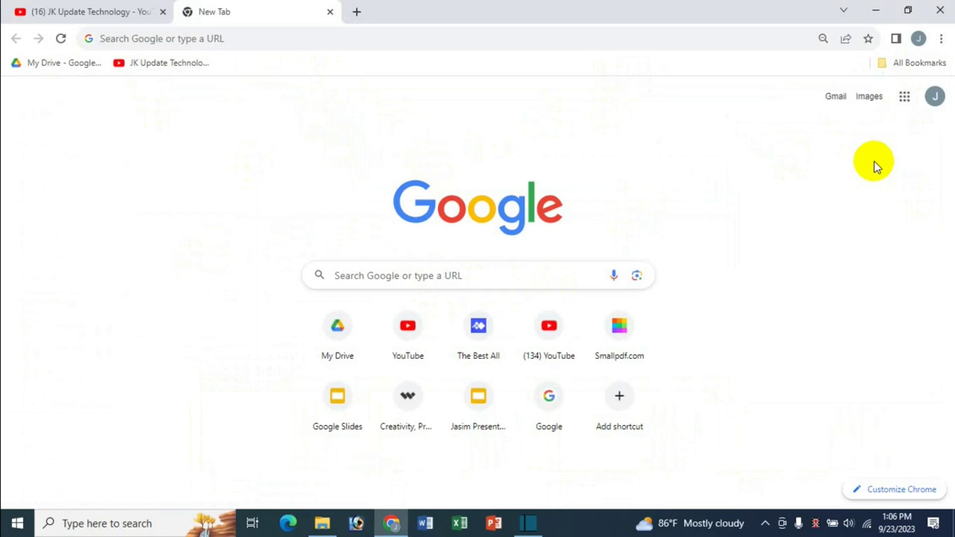
left_click(904, 97)
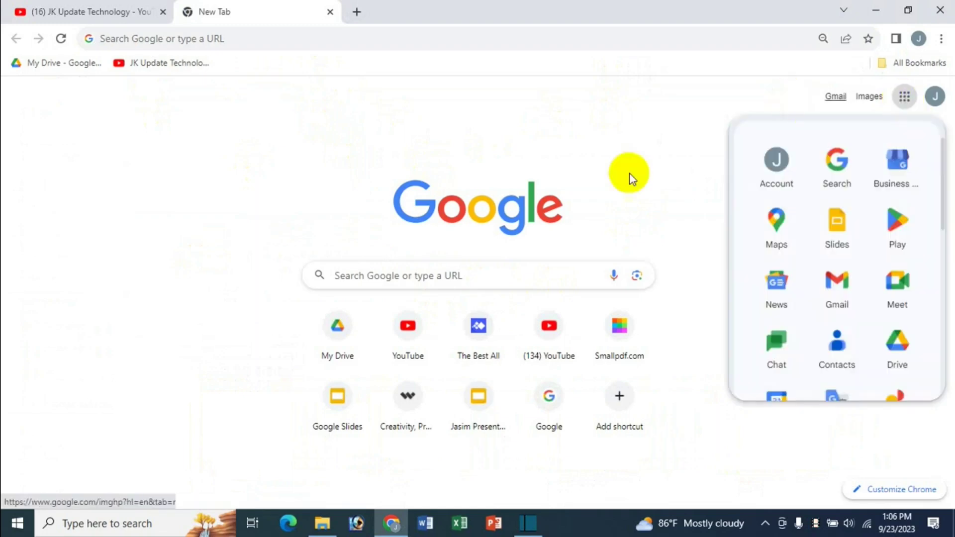
left_click(836, 222)
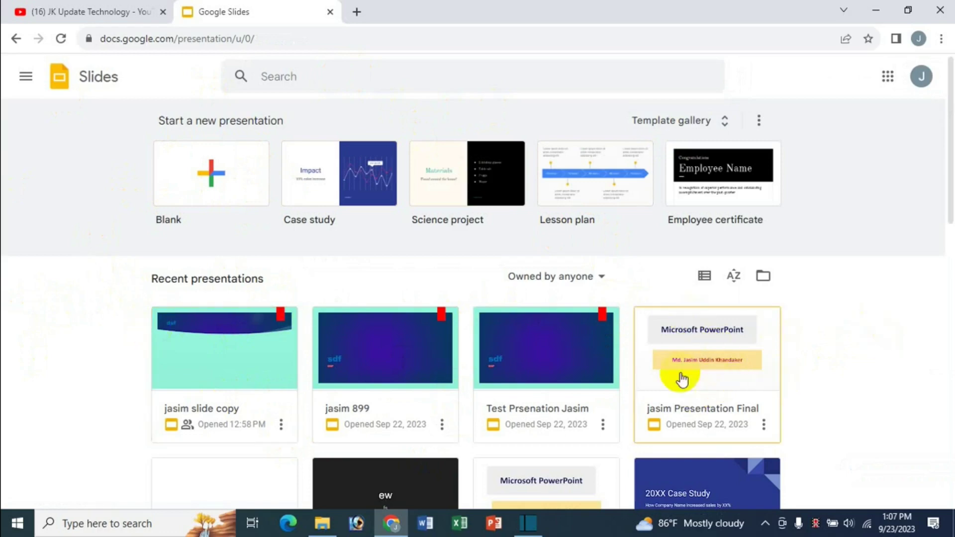
left_click(697, 360)
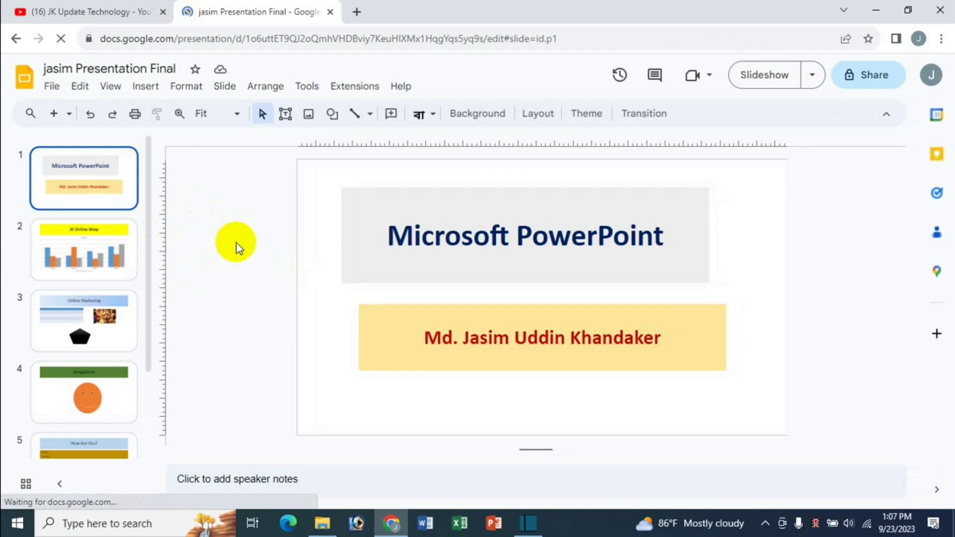
- Bring up the Publish to the web settings for the presentation
left_click(57, 91)
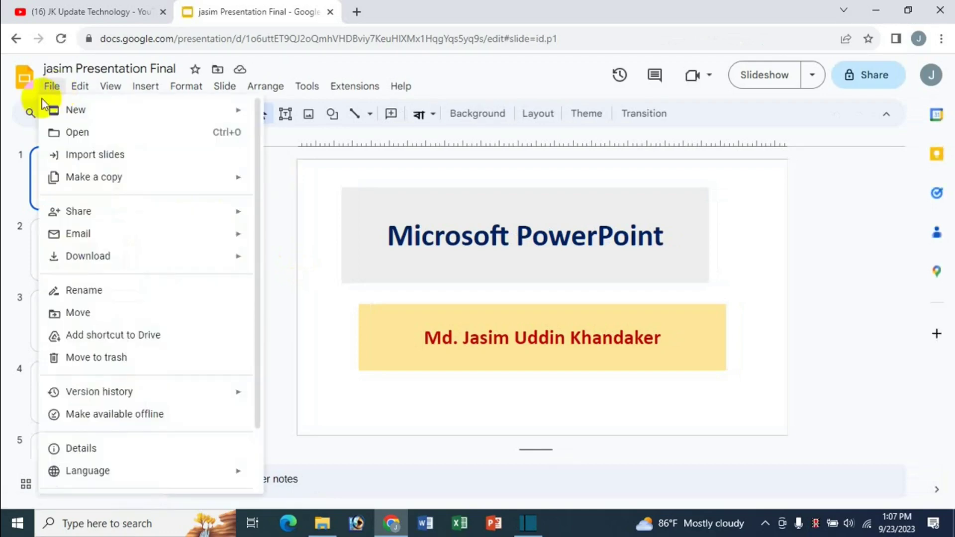
mouse_move(74, 211)
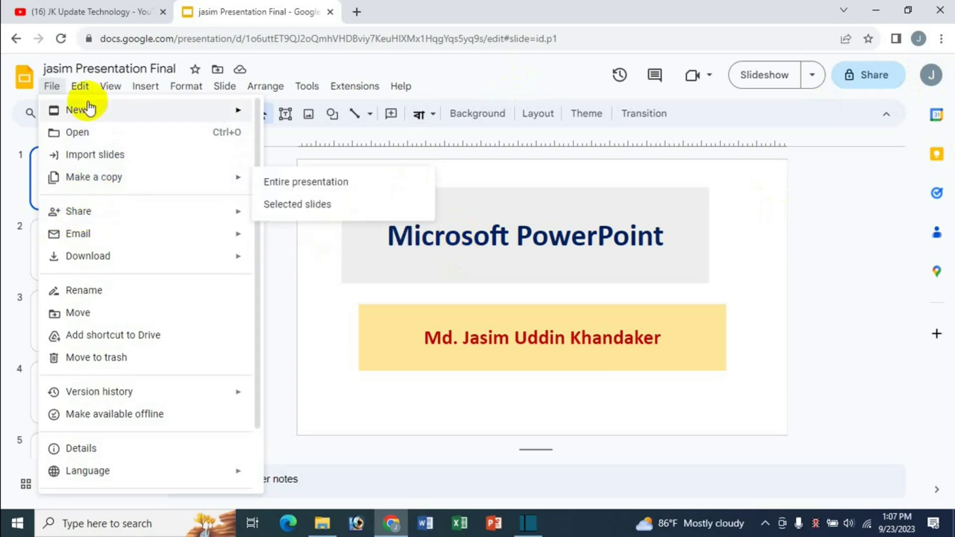
mouse_move(147, 221)
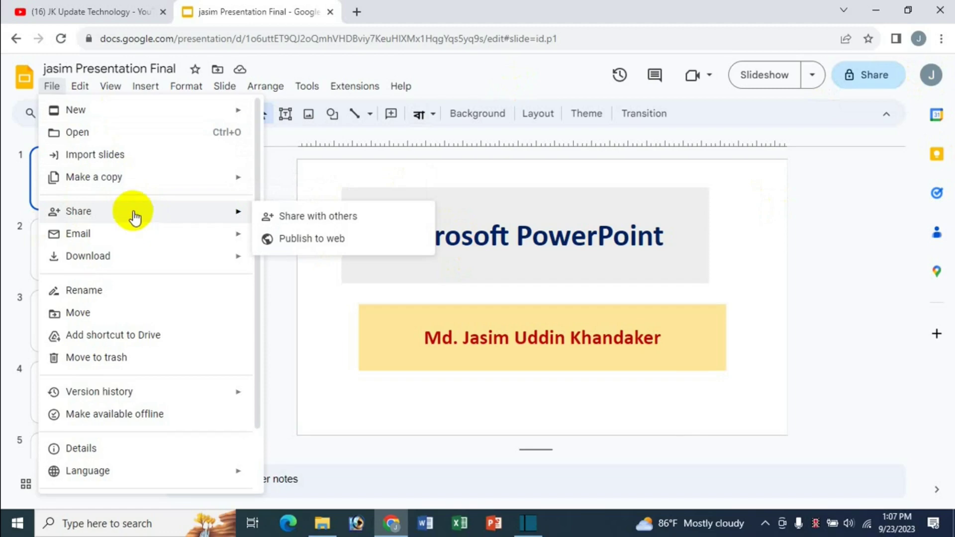
left_click(317, 245)
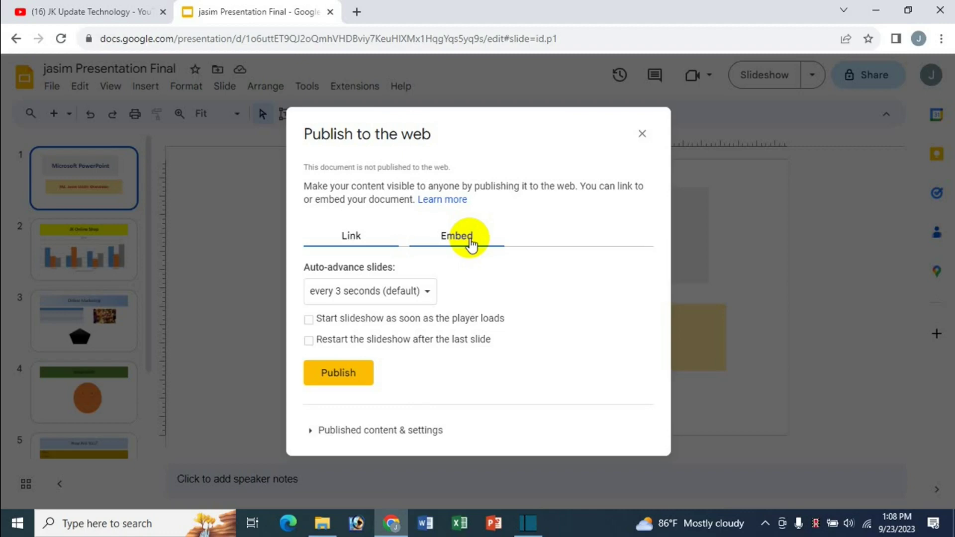
- Set the published link to auto-advance every 3 seconds and start the slideshow as soon as the player loads
left_click(368, 241)
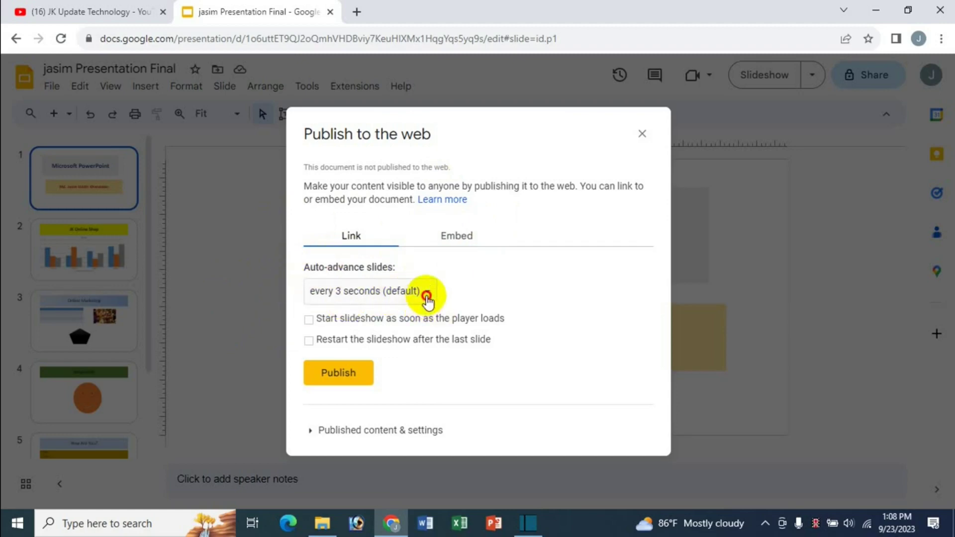
left_click(426, 299)
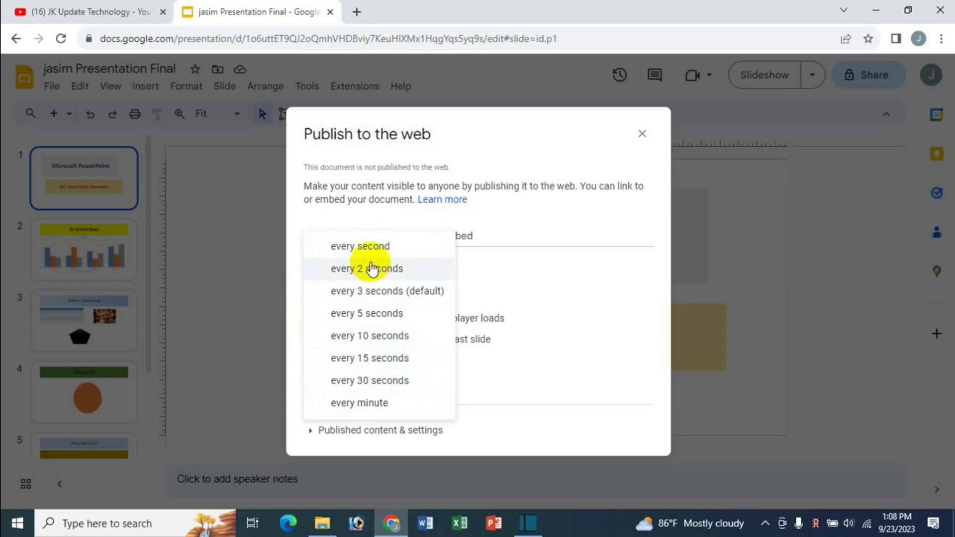
left_click(399, 294)
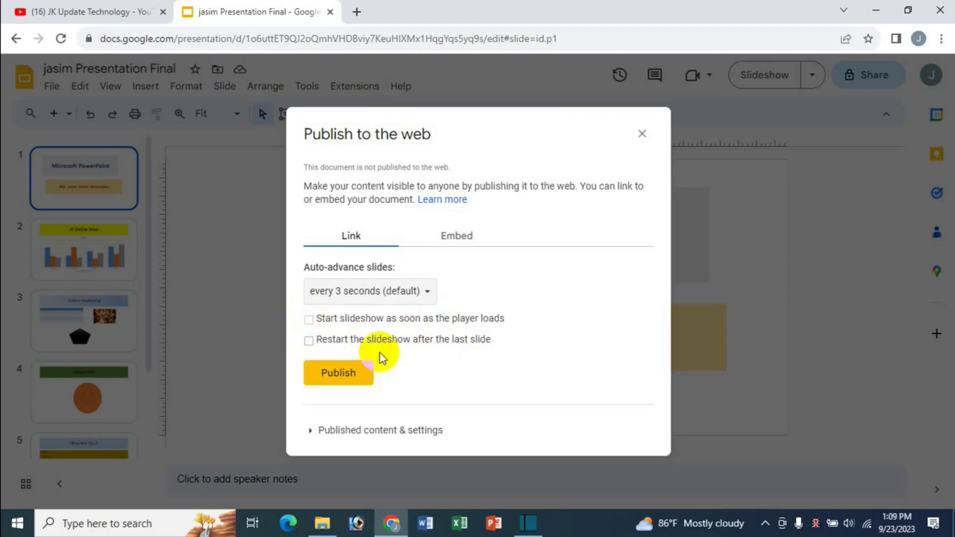
left_click(309, 320)
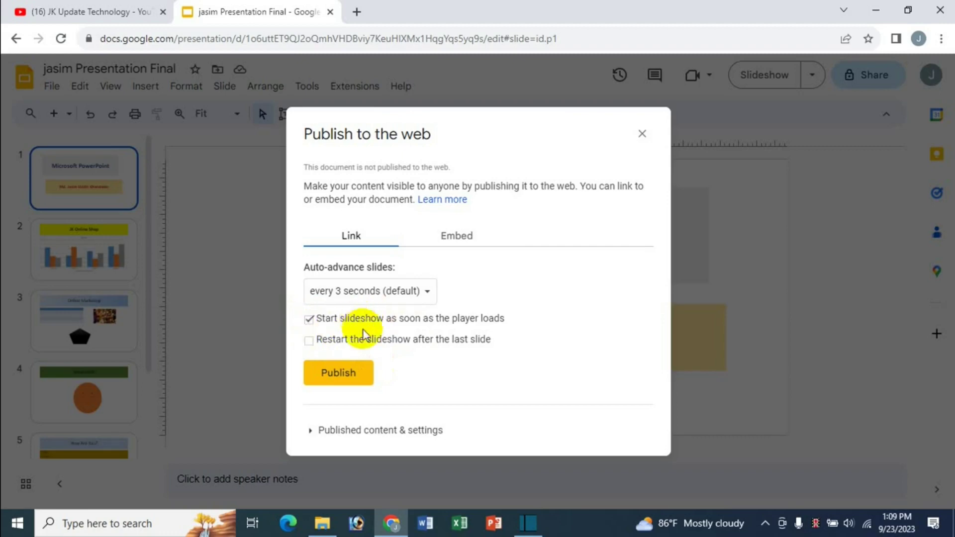
- Expand the published content settings and publish the presentation to the web as a link
left_click(349, 379)
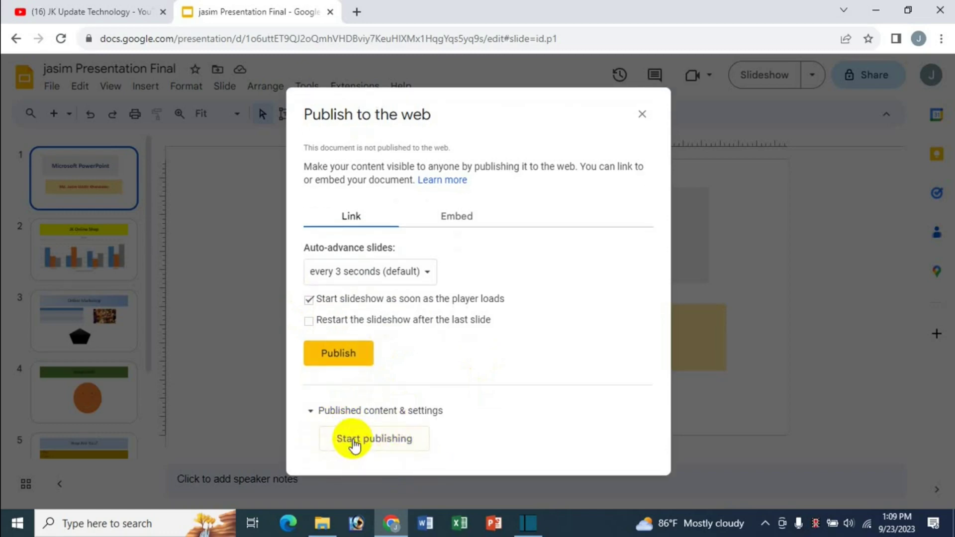
left_click(322, 363)
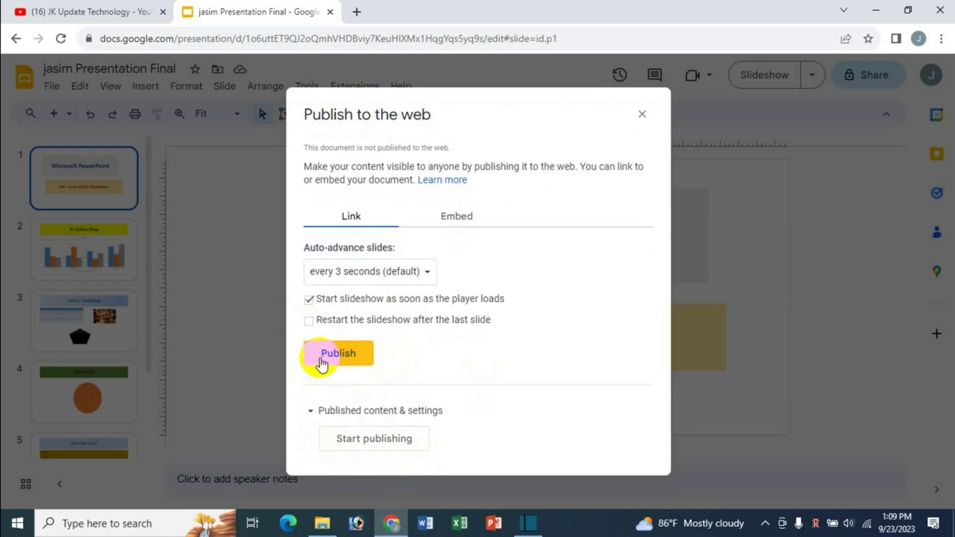
left_click(347, 357)
left_click(538, 121)
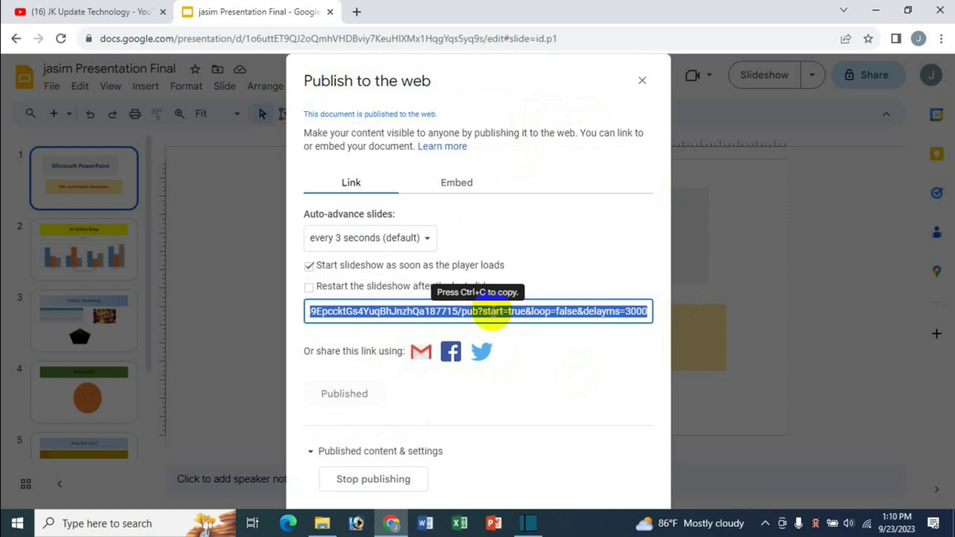
- Copy the published link, play the slideshow in a new browser tab, and close that tab
key("ctrl+c")
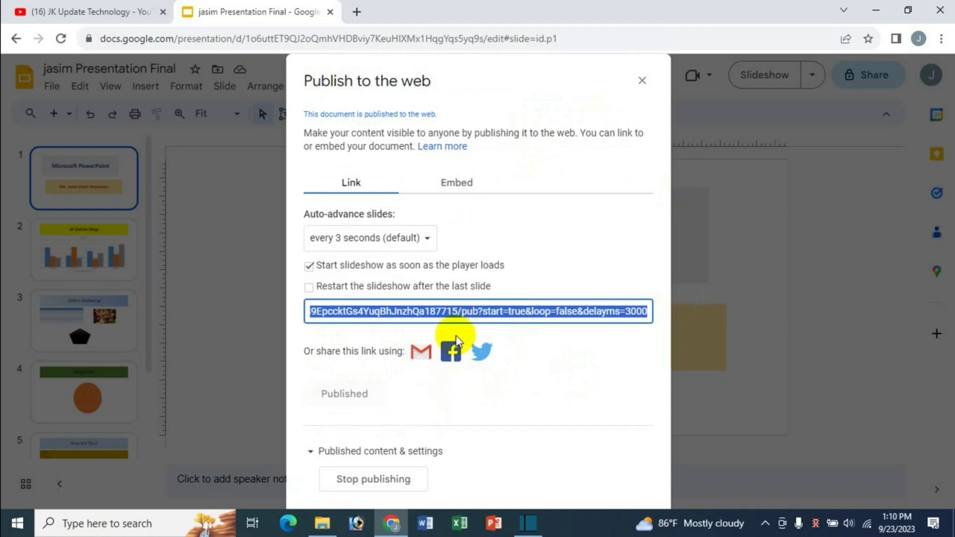
left_click(359, 12)
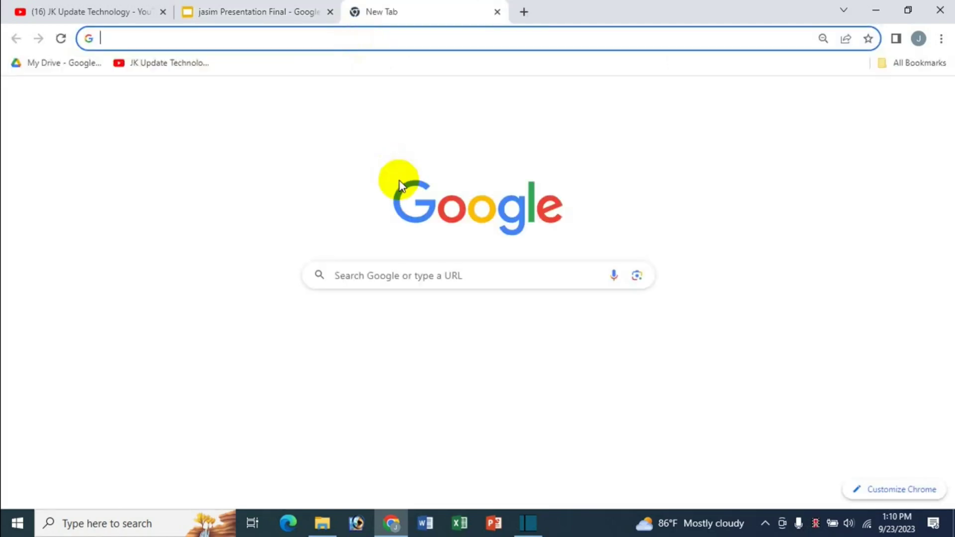
key("ctrl+v")
key("Return")
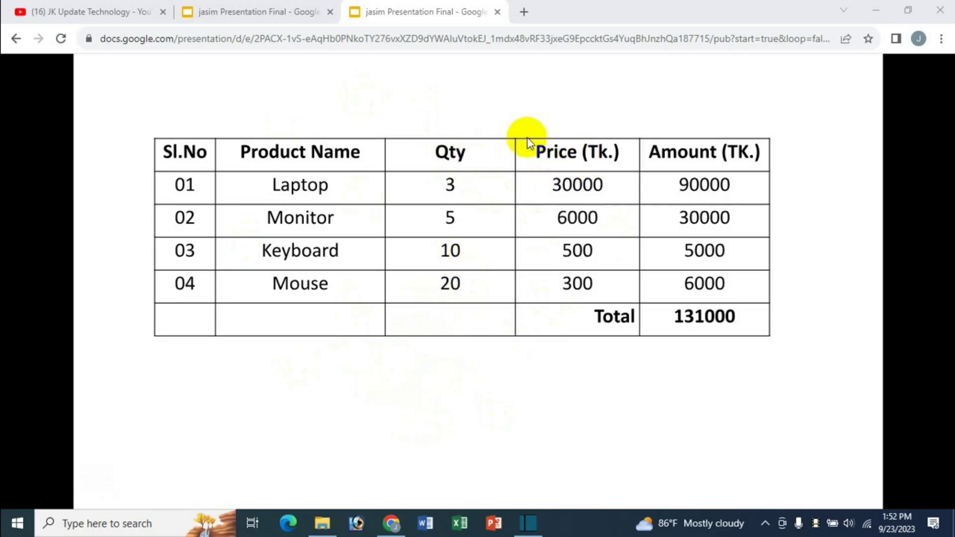
left_click(499, 16)
left_click(498, 12)
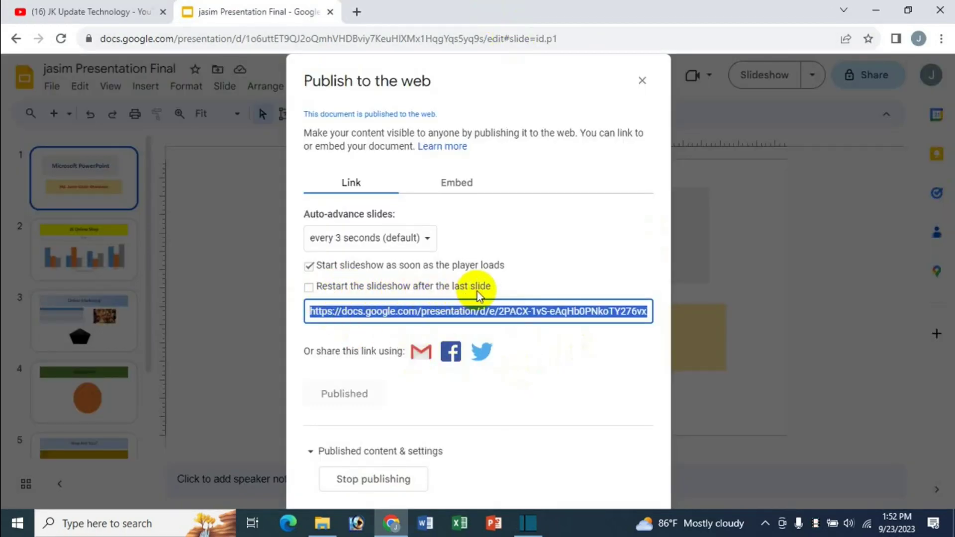
- Enable restarting the slideshow after the last slide and play the updated link in a temporary browser tab
left_click(309, 289)
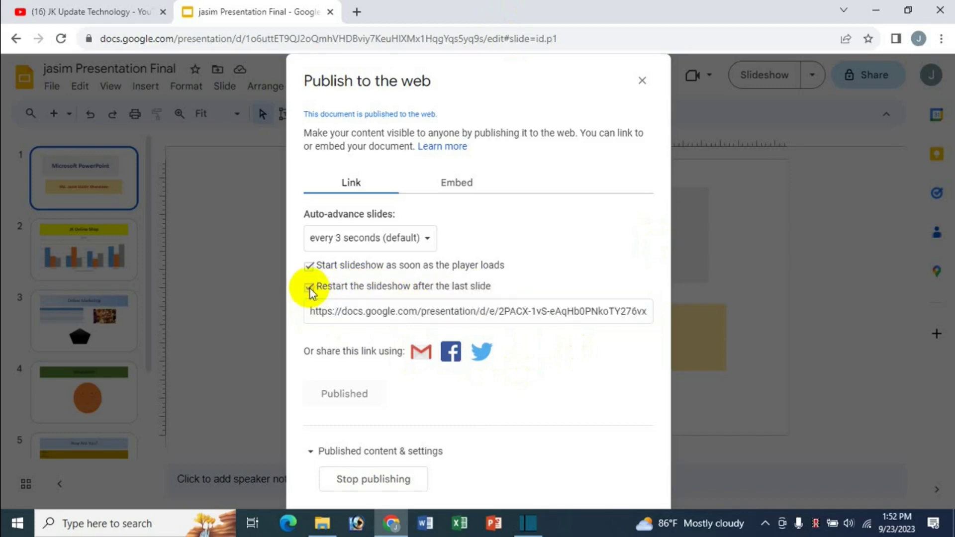
left_click(384, 313)
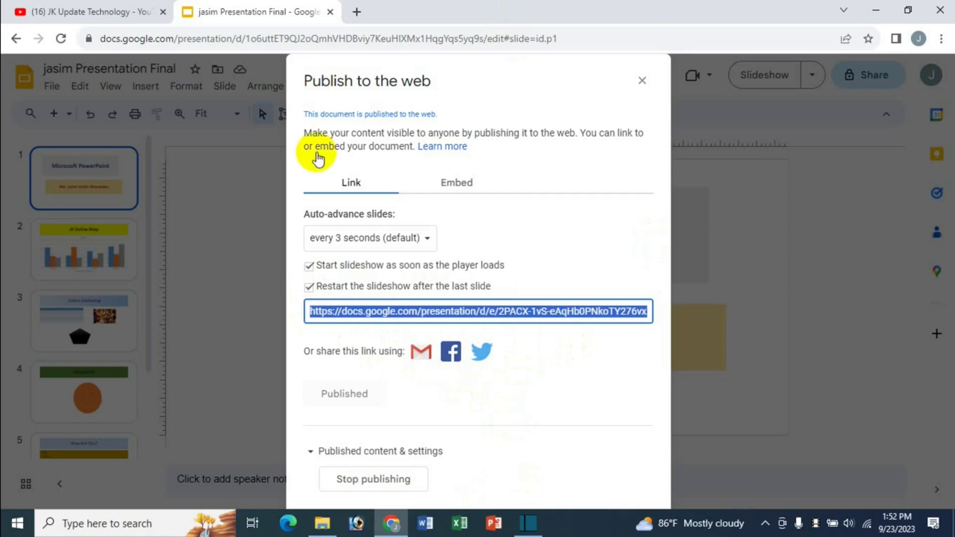
left_click(357, 17)
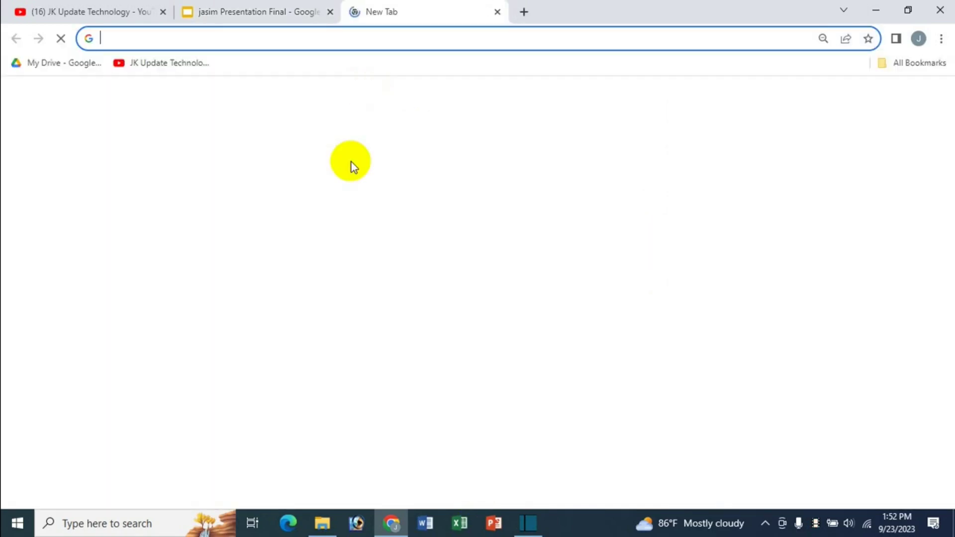
key("ctrl+v")
key("Return")
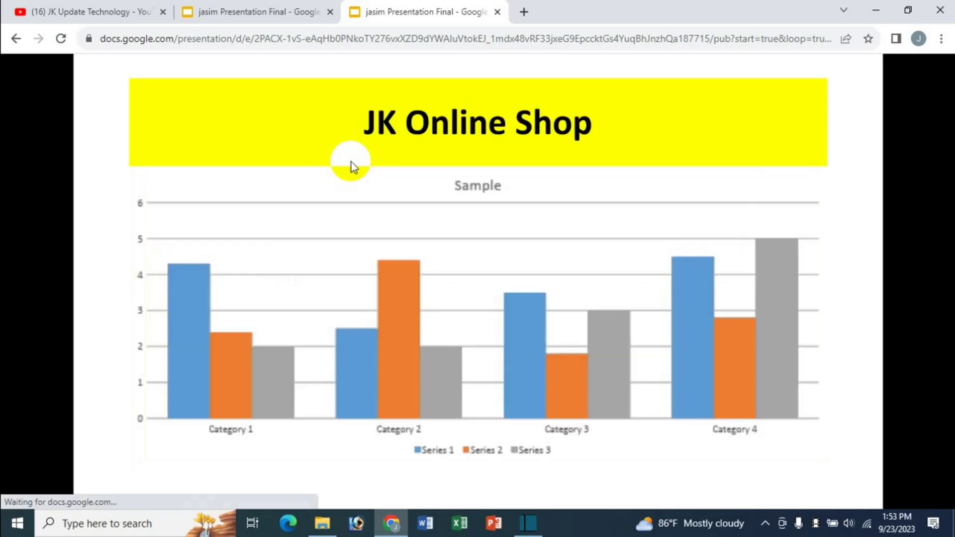
left_click(497, 13)
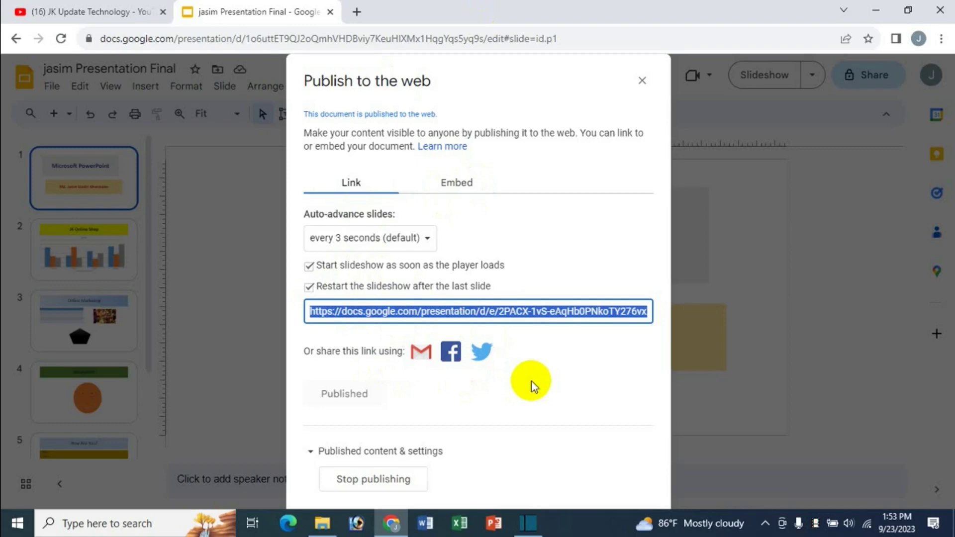
- Stop publishing the presentation to the web
left_click(357, 485)
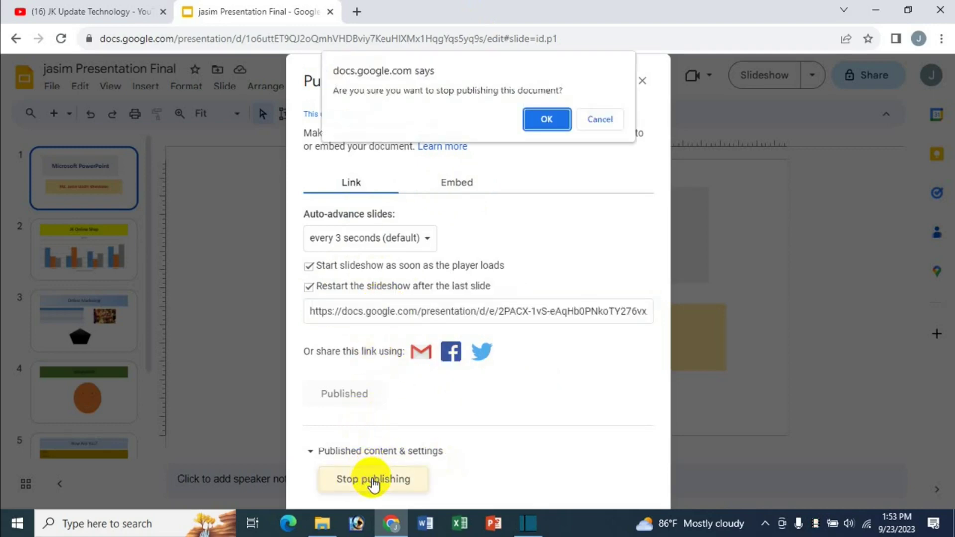
left_click(540, 120)
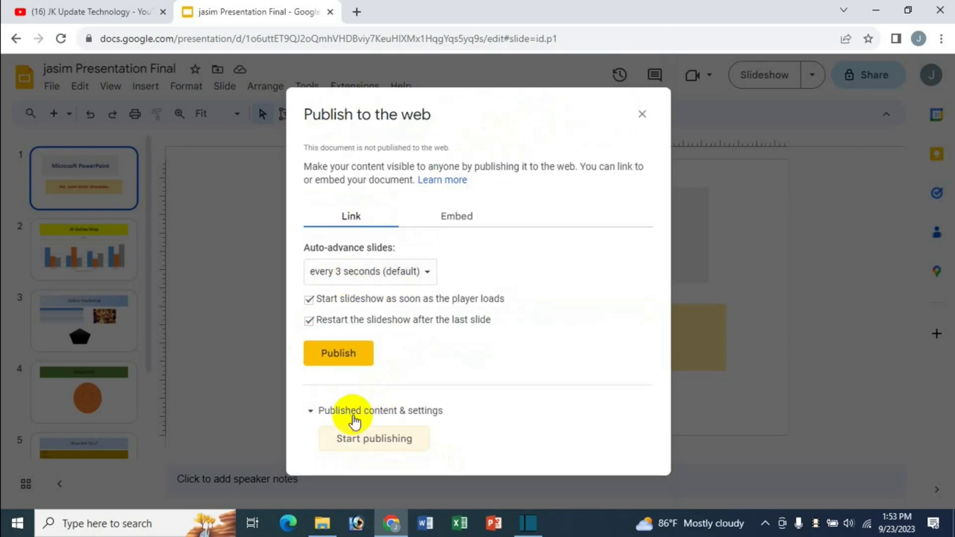
left_click(344, 354)
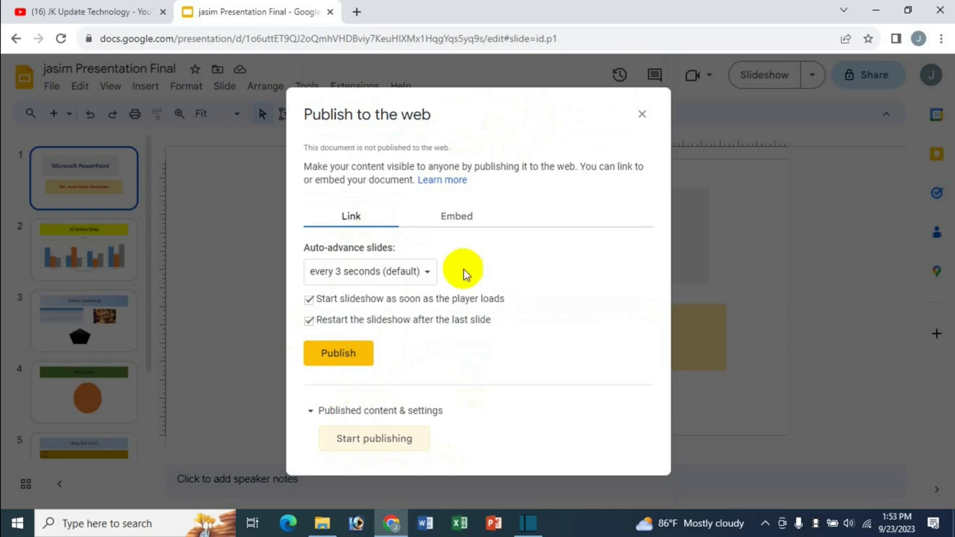
- Switch to the embed publishing options, try the Custom slide size, and set the size back to Medium (1280x749)
left_click(454, 220)
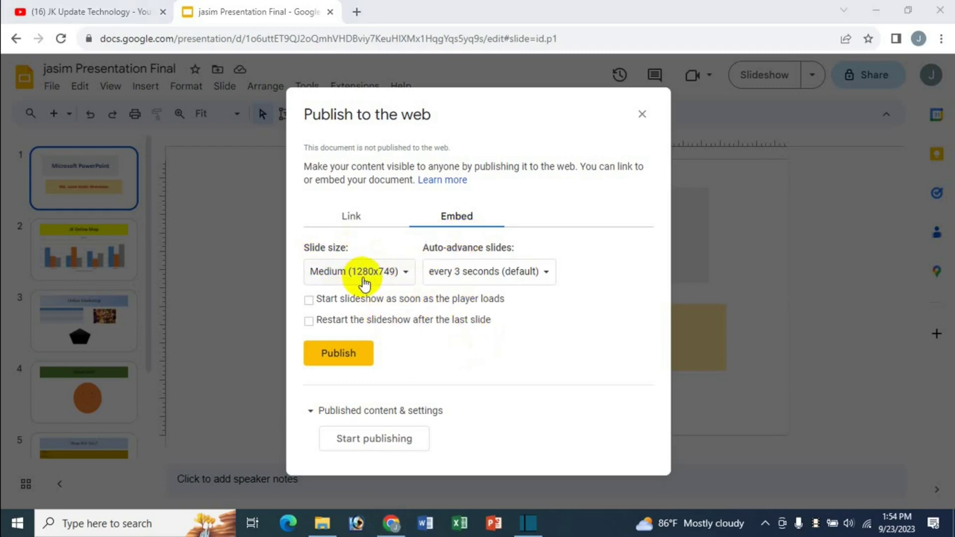
left_click(399, 274)
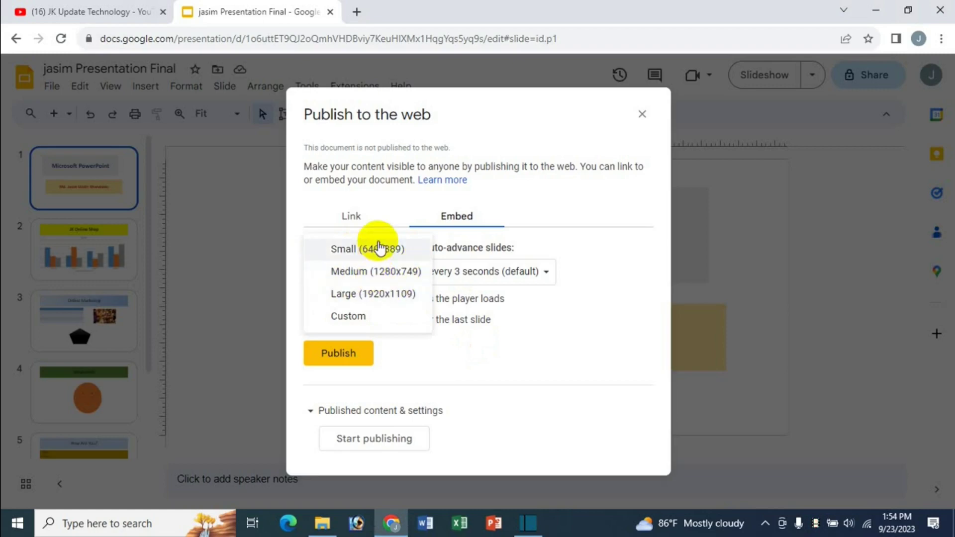
left_click(348, 317)
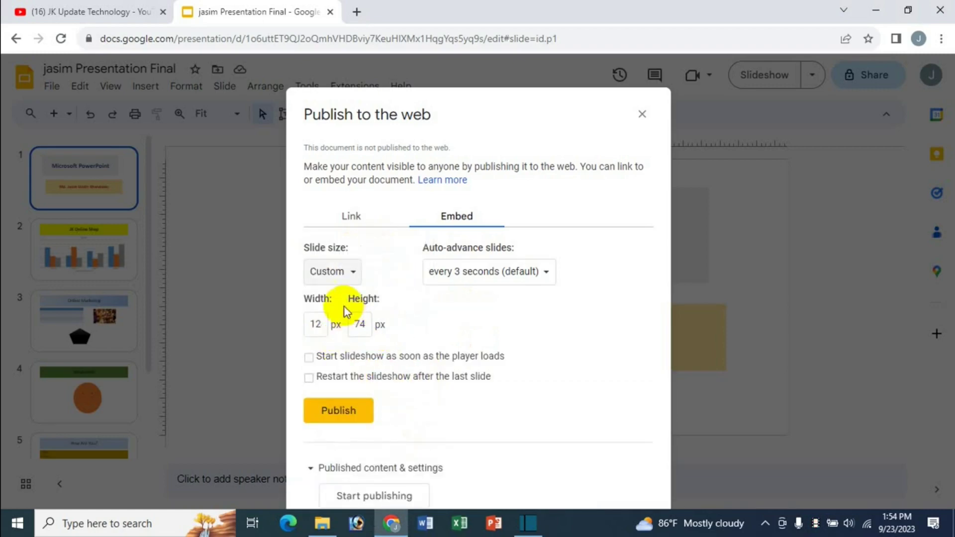
left_click(347, 271)
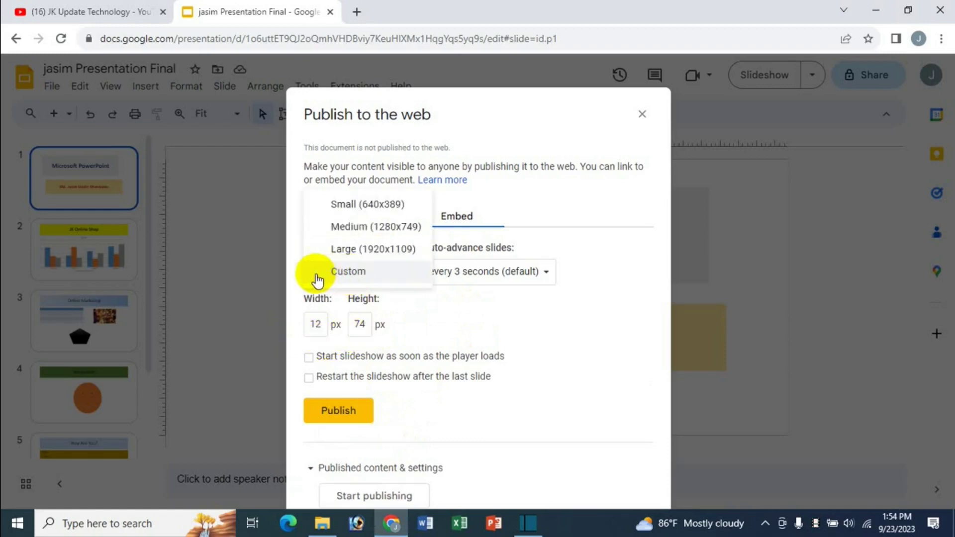
left_click(353, 229)
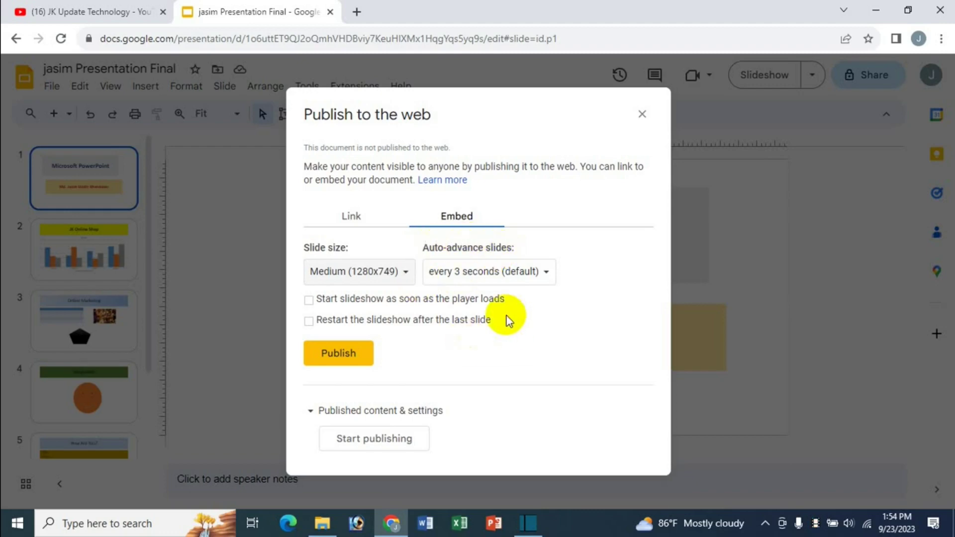
- Set the embed's auto-advance to every 5 seconds and enable starting on player load and restarting after the last slide
left_click(528, 277)
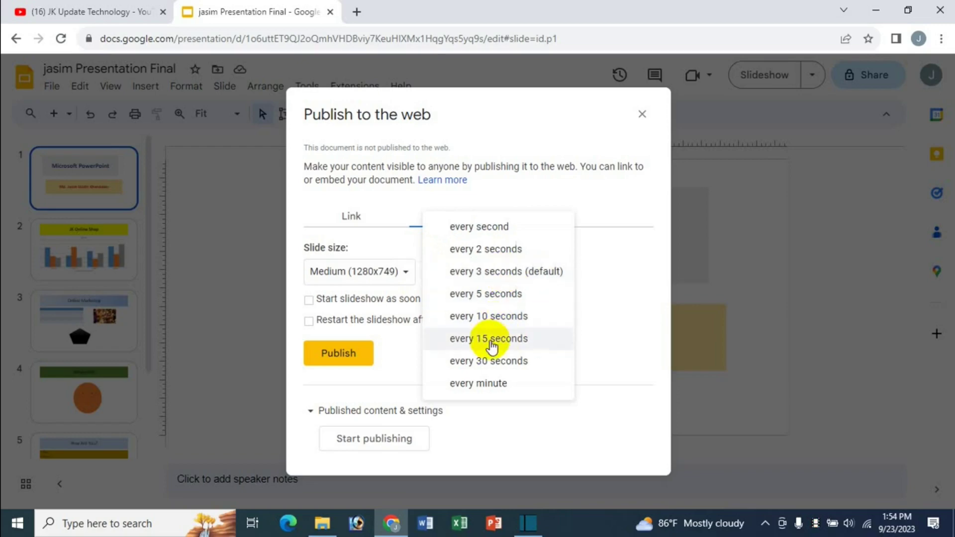
left_click(502, 297)
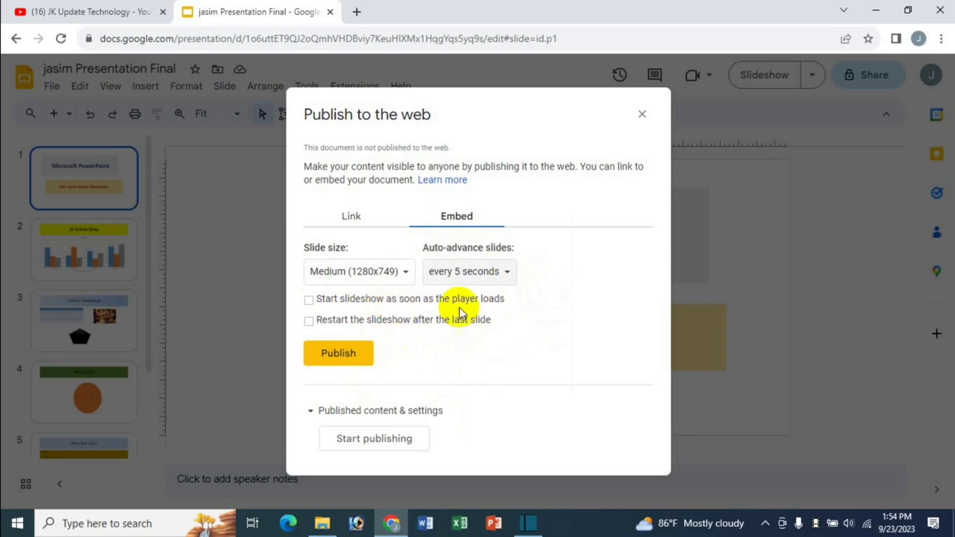
left_click(308, 299)
left_click(309, 319)
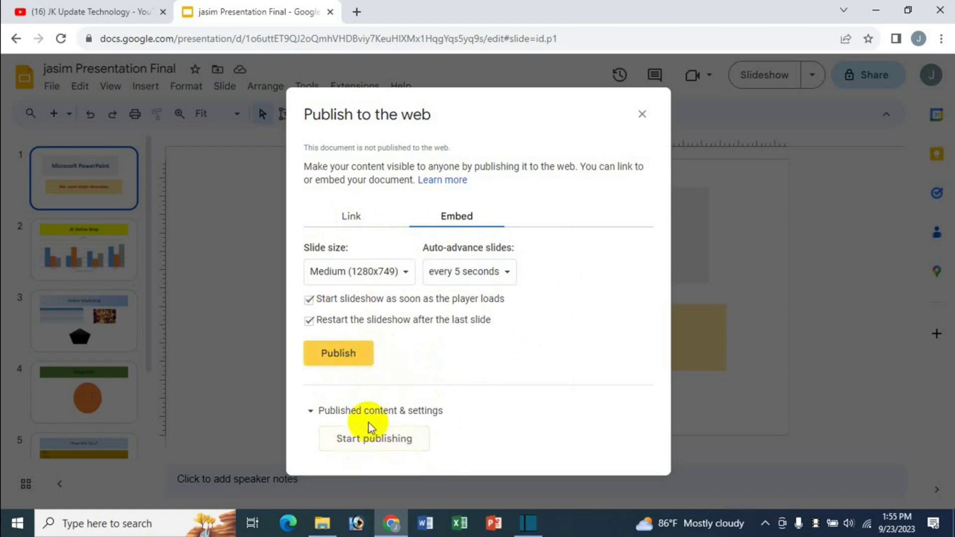
- Publish the presentation to the web as an embed and view the generated iframe code from its beginning
left_click(311, 412)
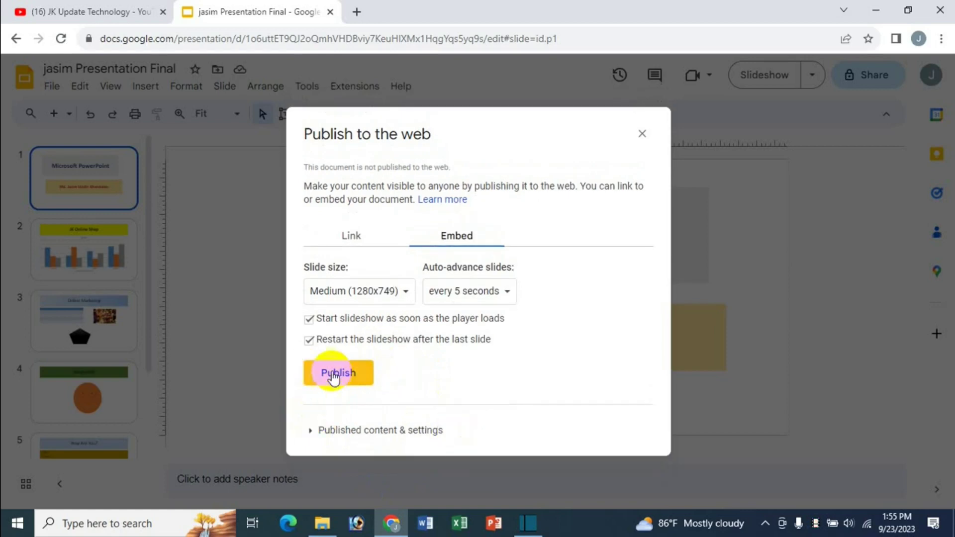
left_click(313, 431)
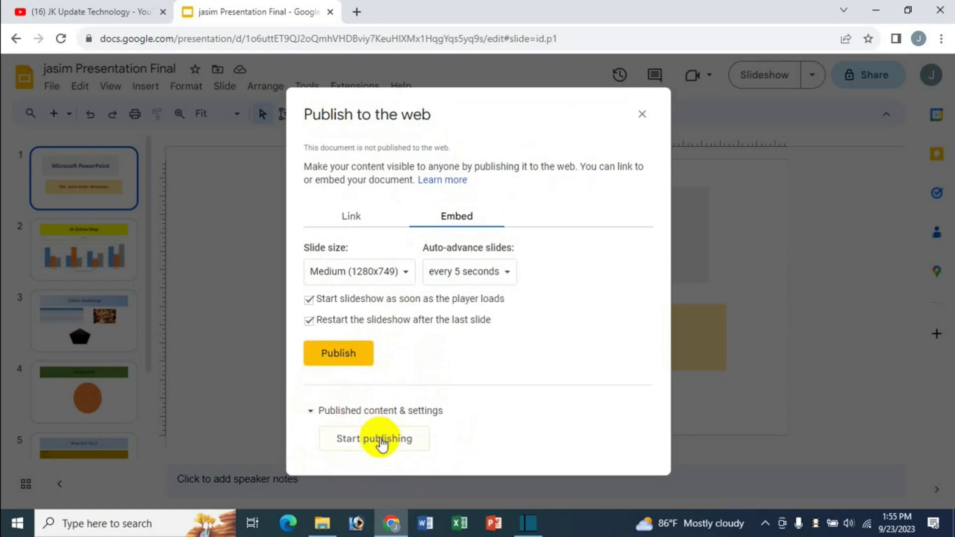
left_click(381, 440)
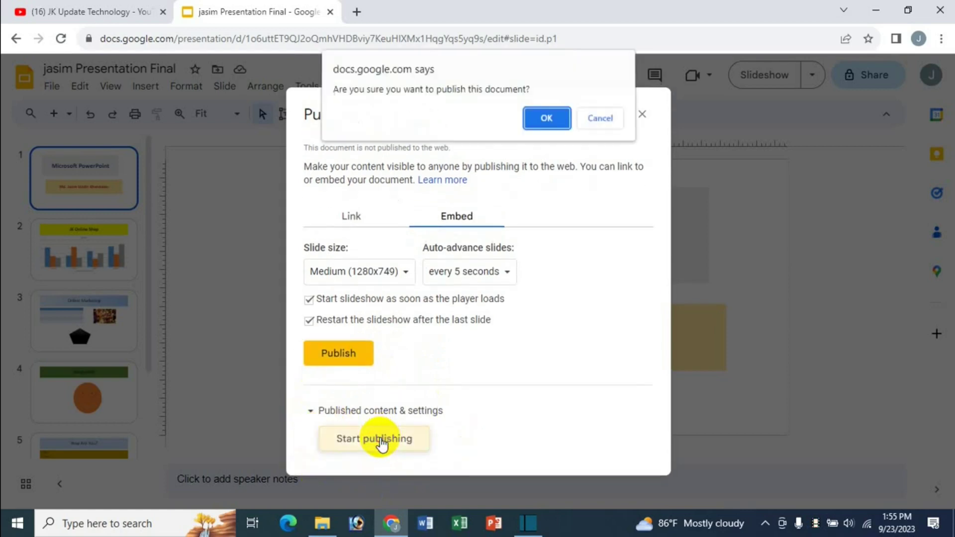
left_click(549, 125)
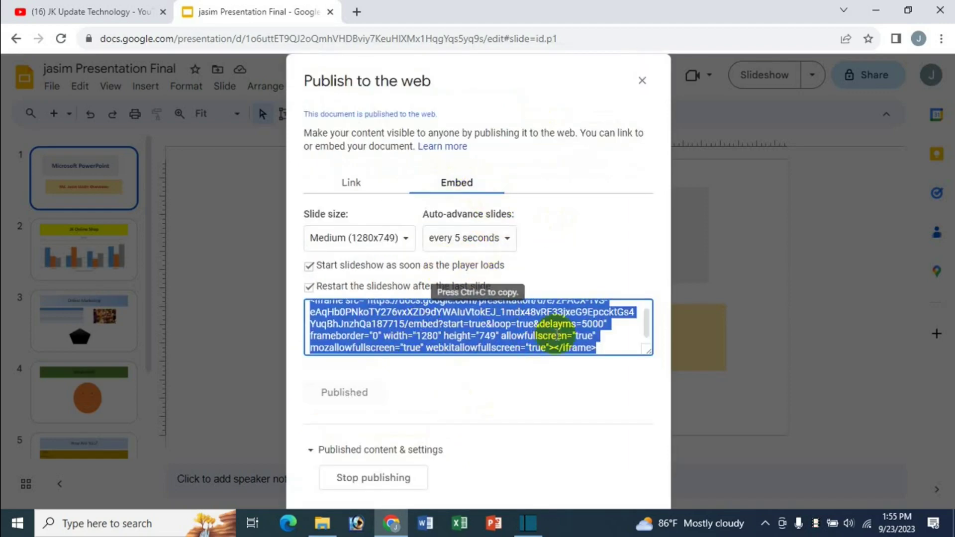
scroll(572, 355, "up", 1)
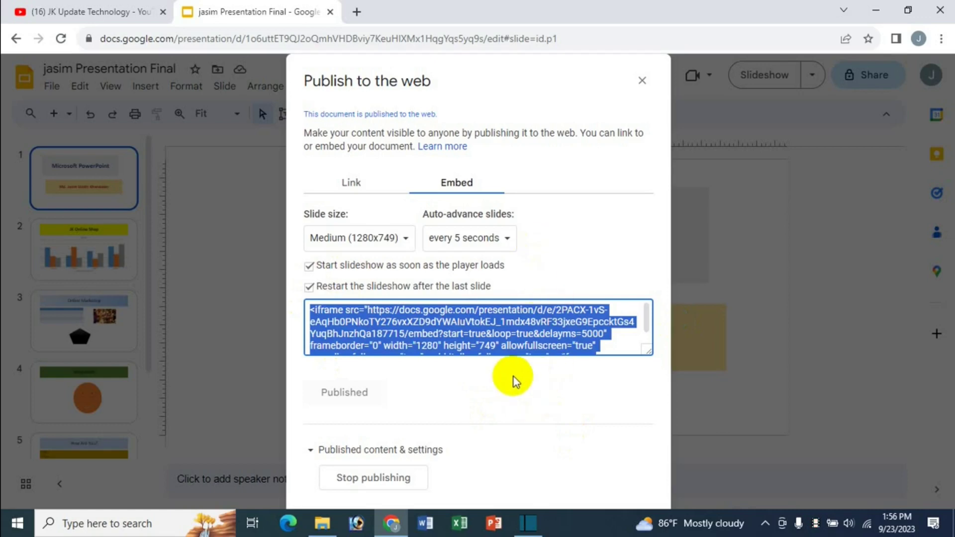
- Stop publishing the embedded presentation and switch to the JK Update Technology channel page on YouTube
left_click(389, 478)
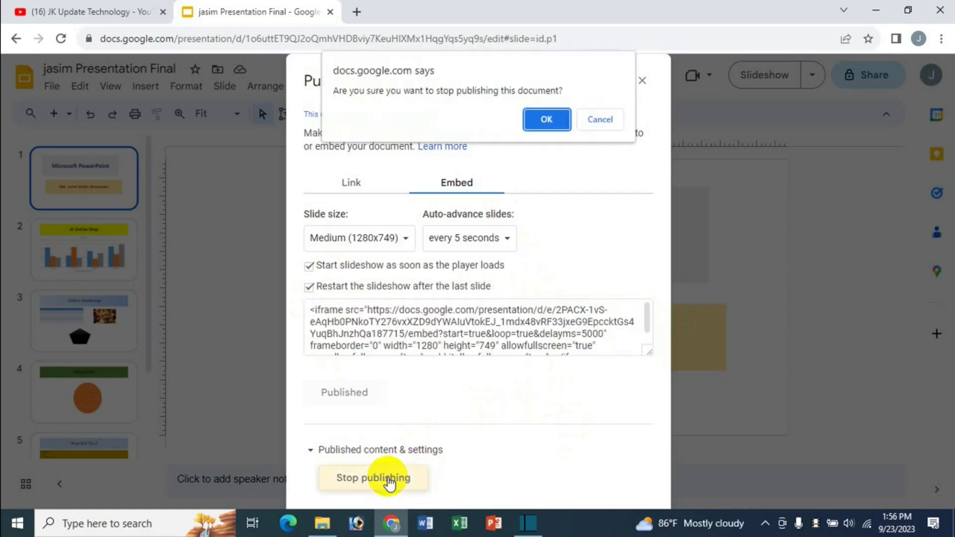
left_click(546, 119)
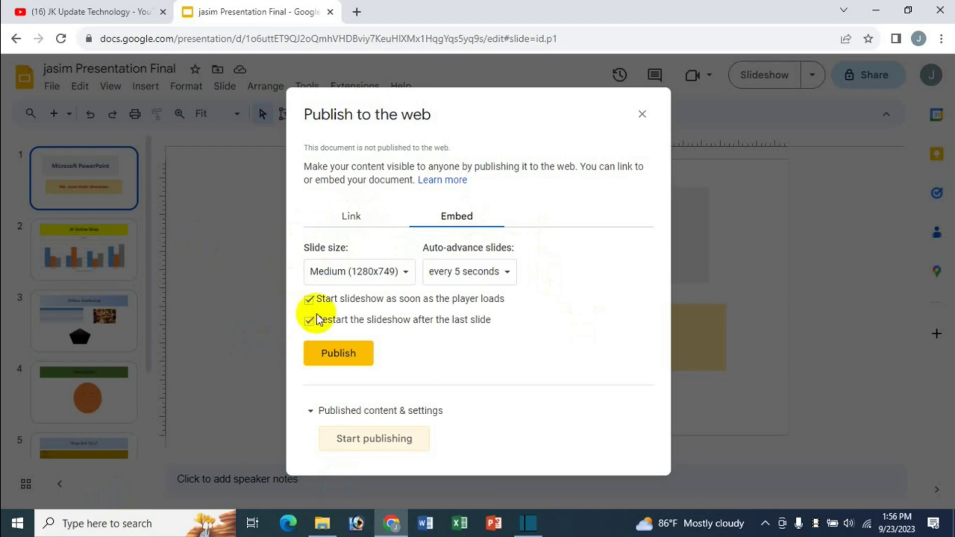
left_click(65, 11)
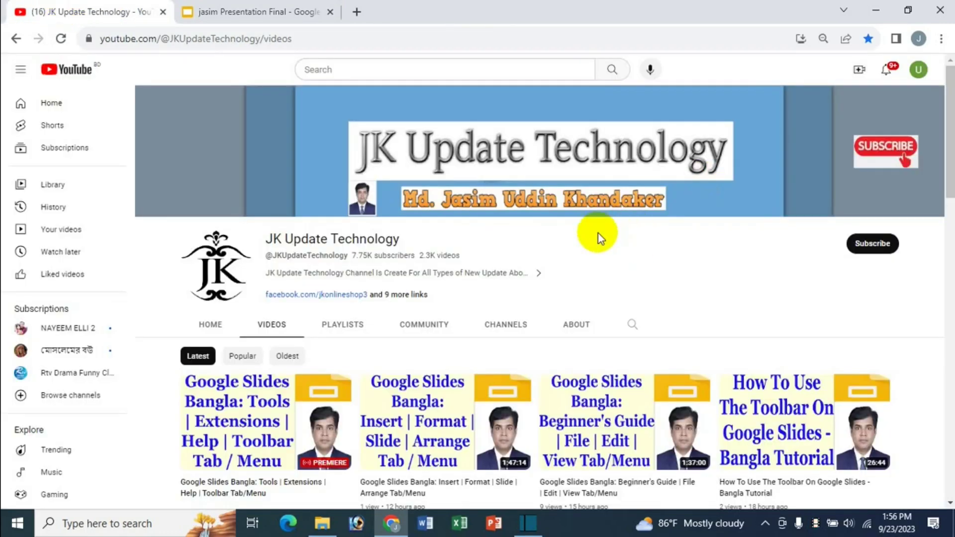